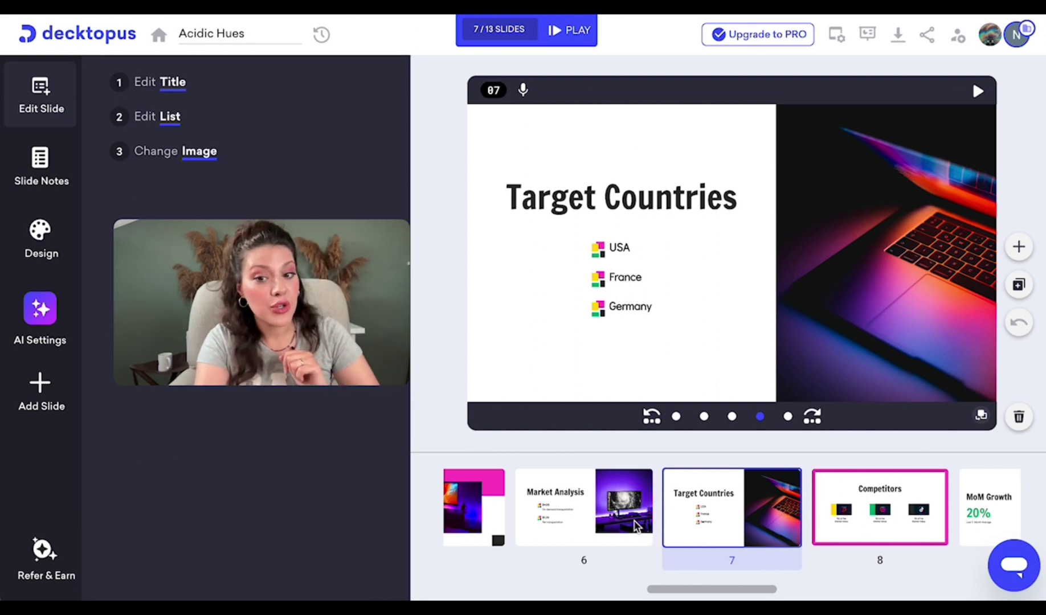
Step from the Competitors slide (8) to the MoM Growth slide (9).
click(865, 514)
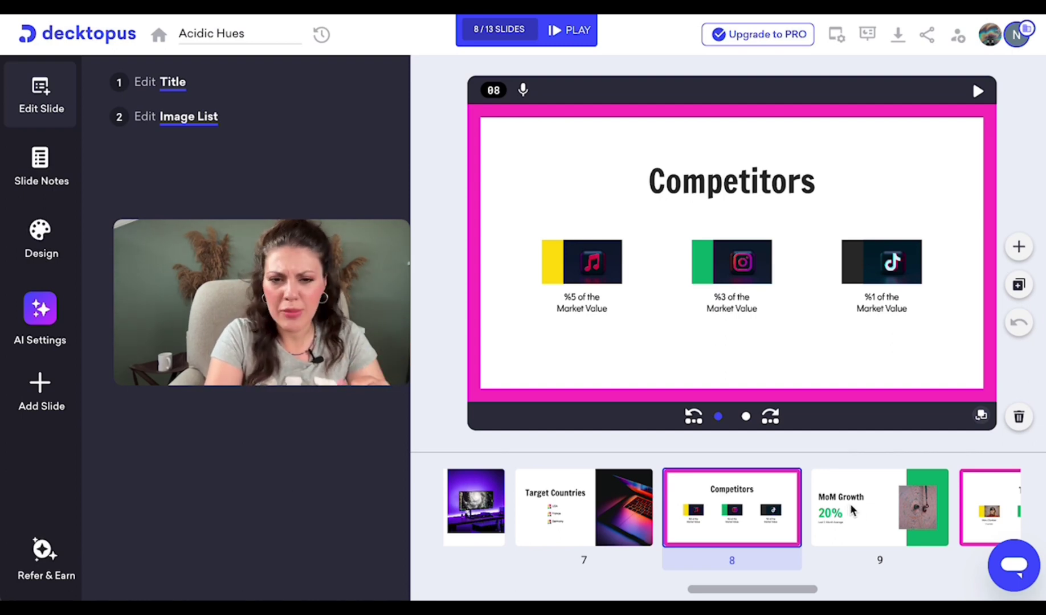
click(852, 509)
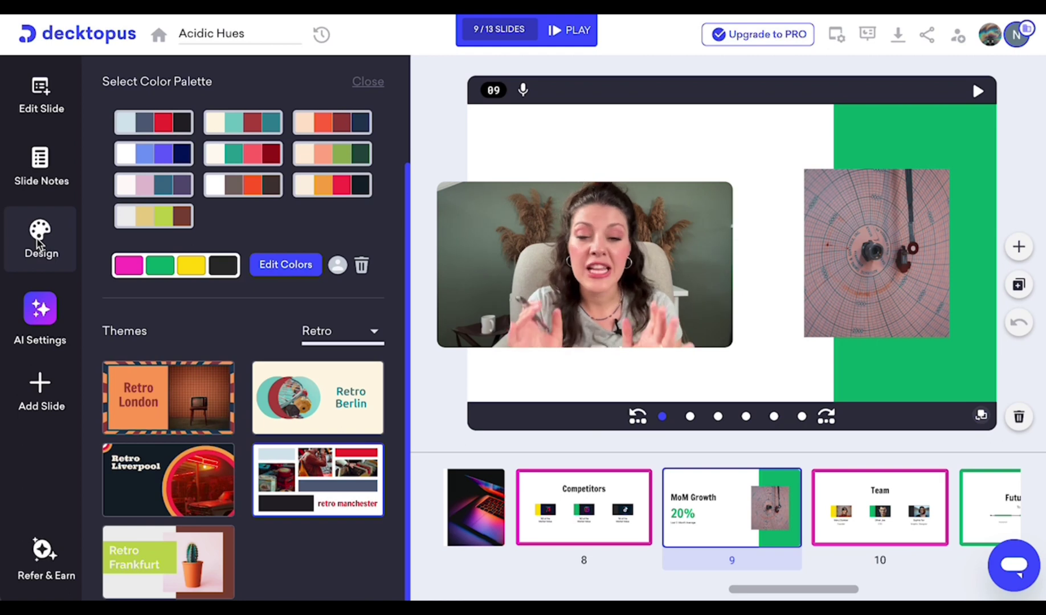
Browse the theme categories in the Design panel, then jump to the final Thank You slide.
click(339, 332)
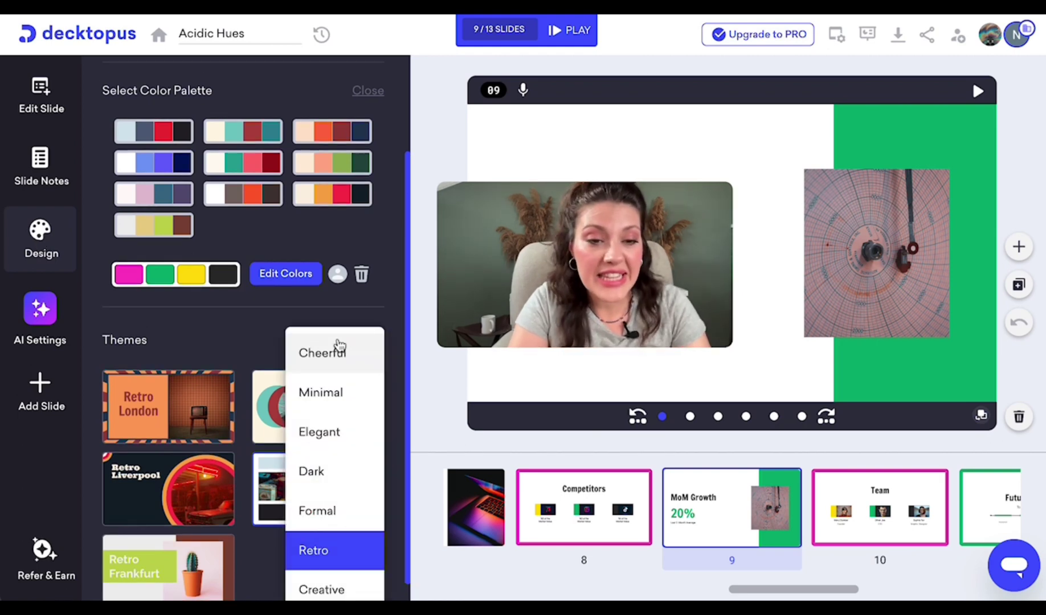
scroll(339, 345, up, 2)
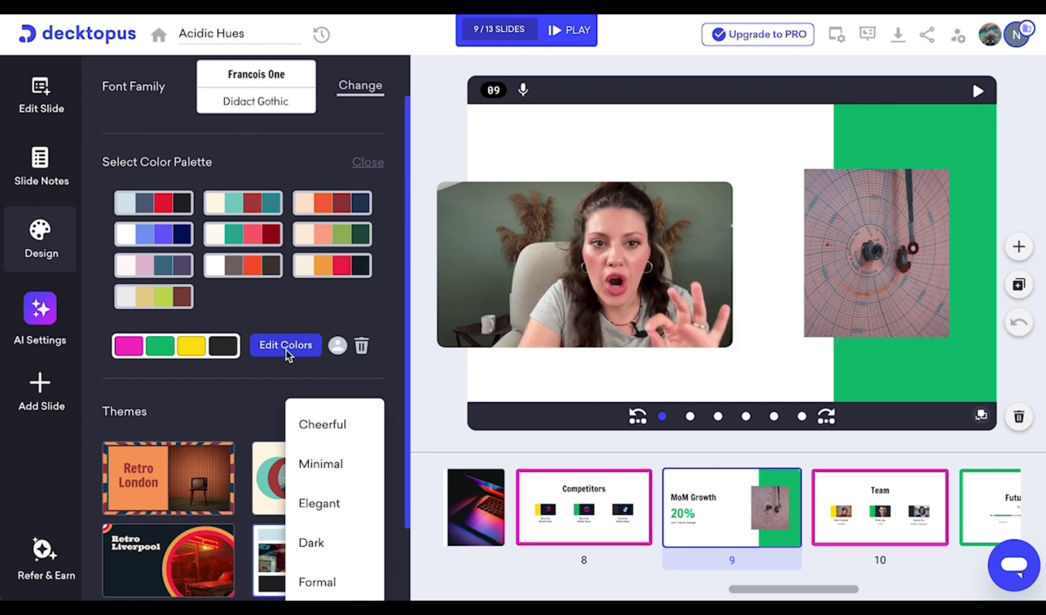
scroll(286, 355, up, 1)
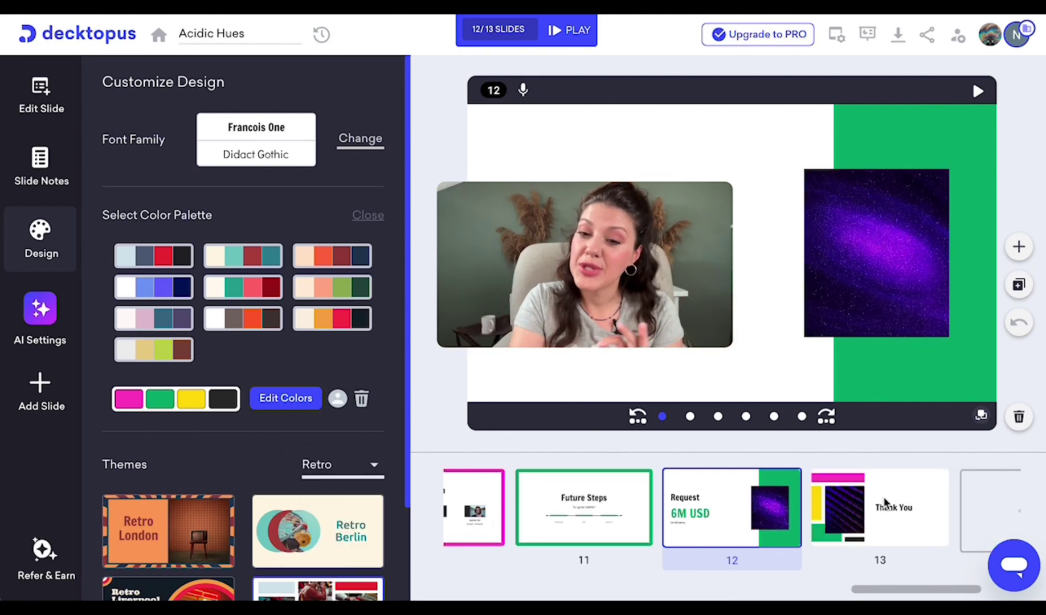
click(860, 501)
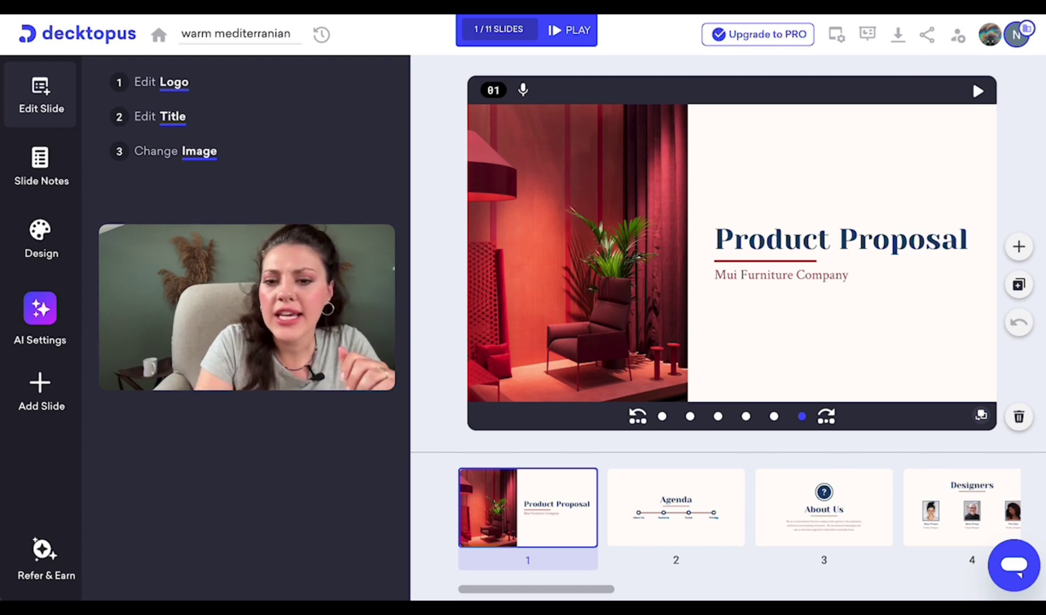
View the Agenda slide, then the About Us slide (slide 3).
click(659, 509)
click(778, 500)
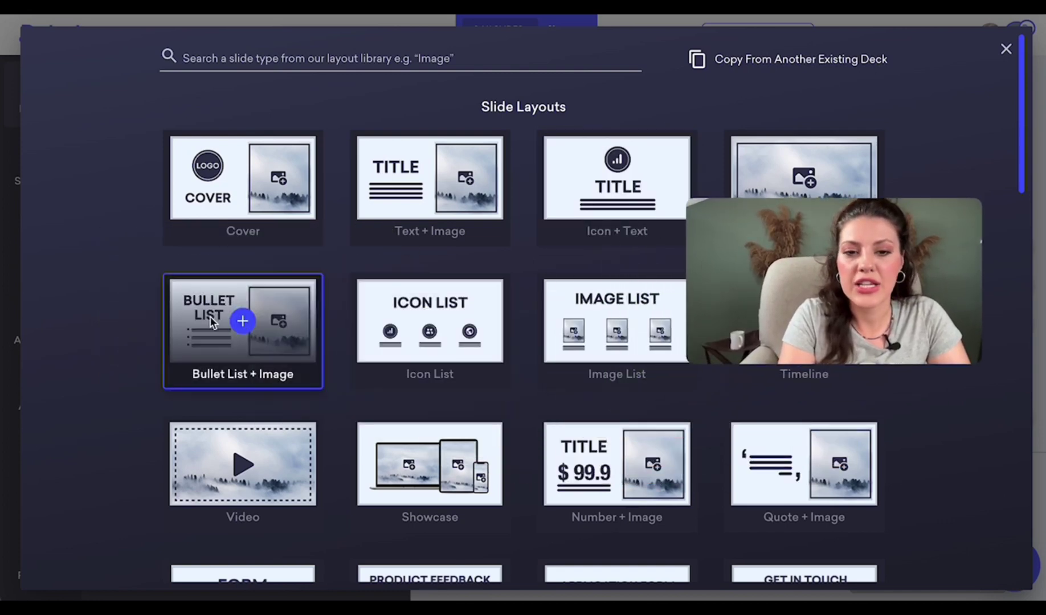
Scroll through the Slide Layouts grid to browse the available layouts.
scroll(210, 317, down, 3)
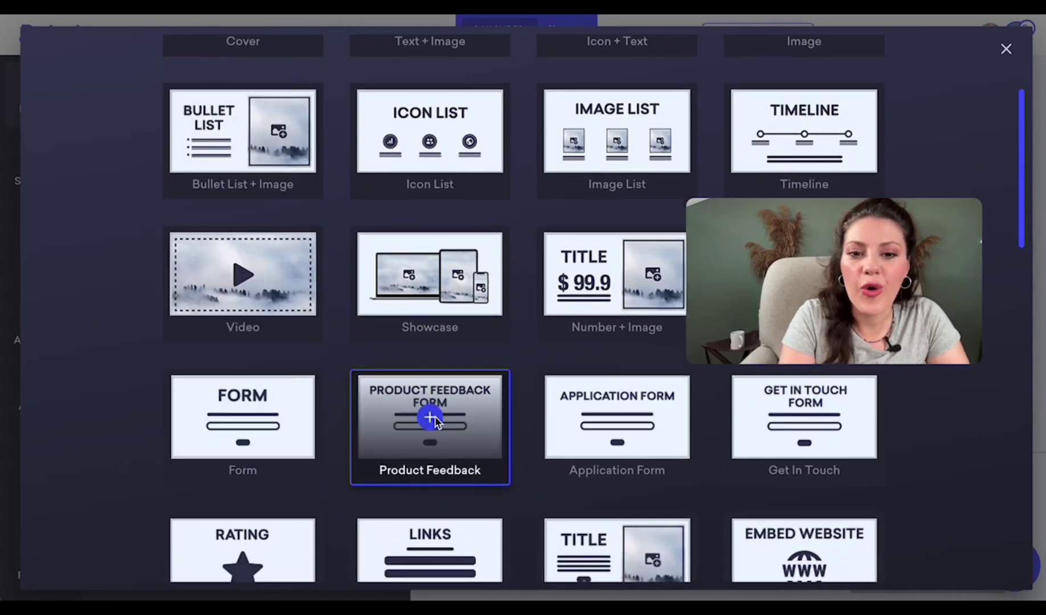
scroll(433, 420, up, 1)
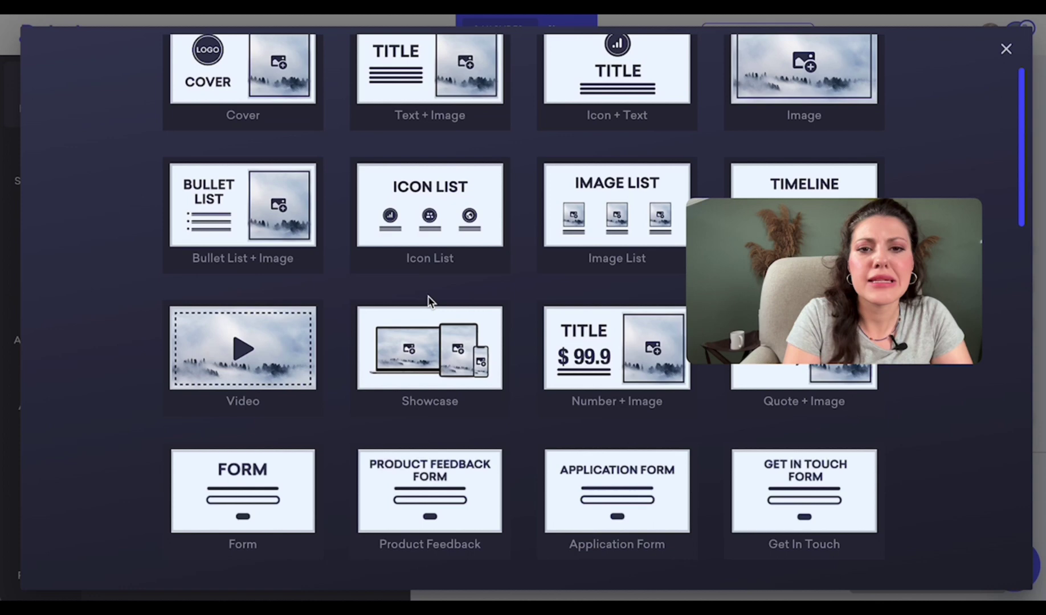
scroll(428, 296, up, 2)
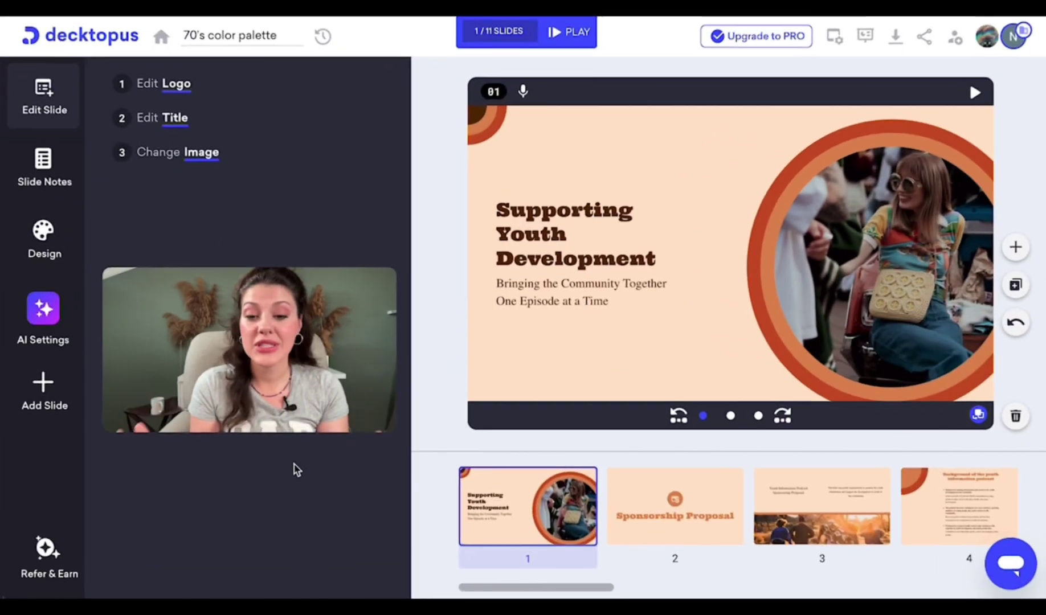
Review the Sponsorship Proposal, Youth Information Podcast, podcast background and sponsorship package slides.
click(638, 507)
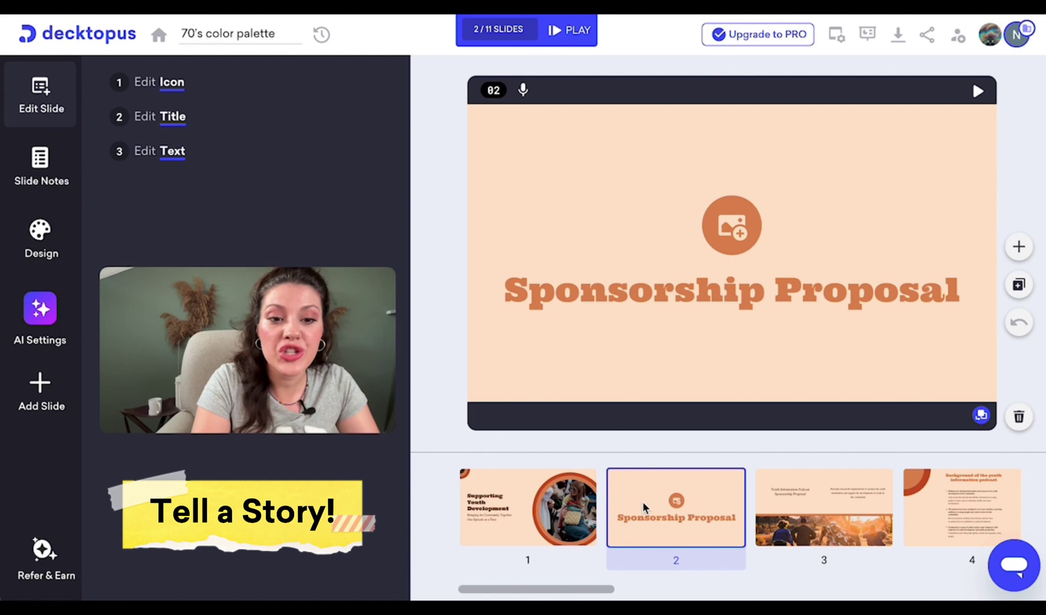
click(804, 526)
click(855, 523)
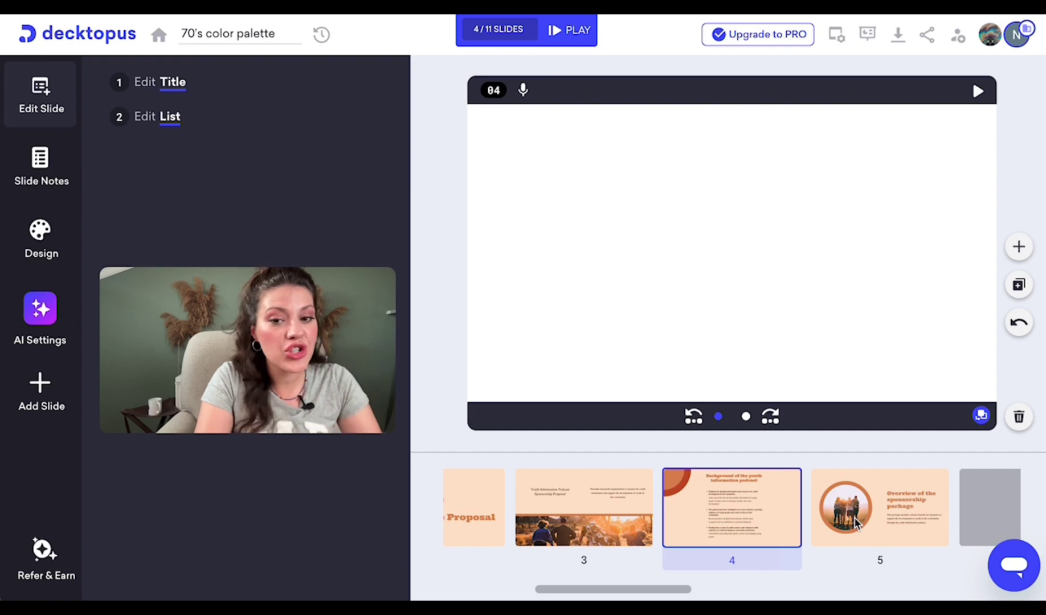
click(898, 523)
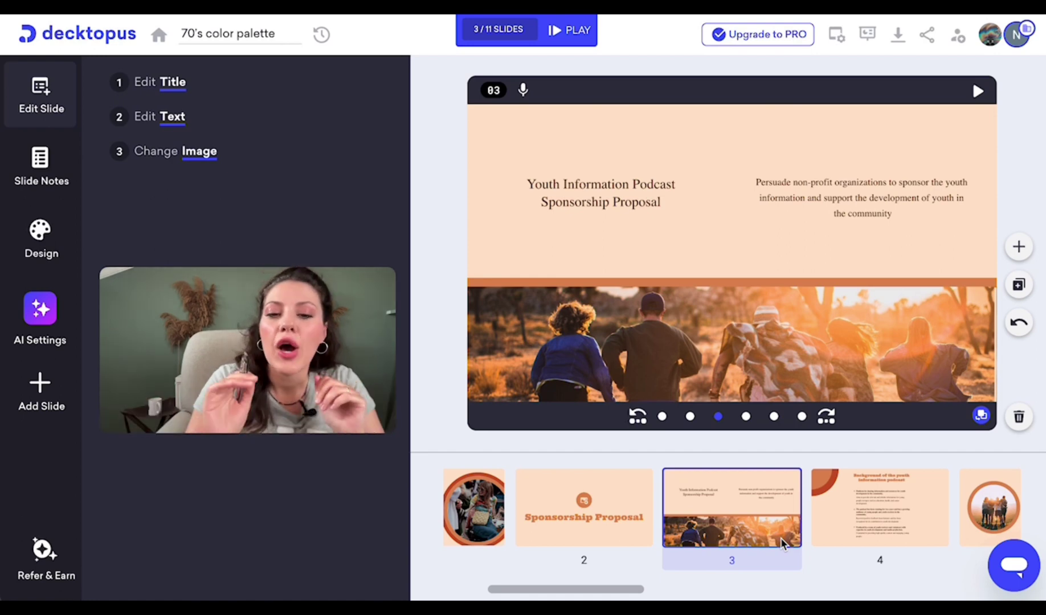
click(908, 516)
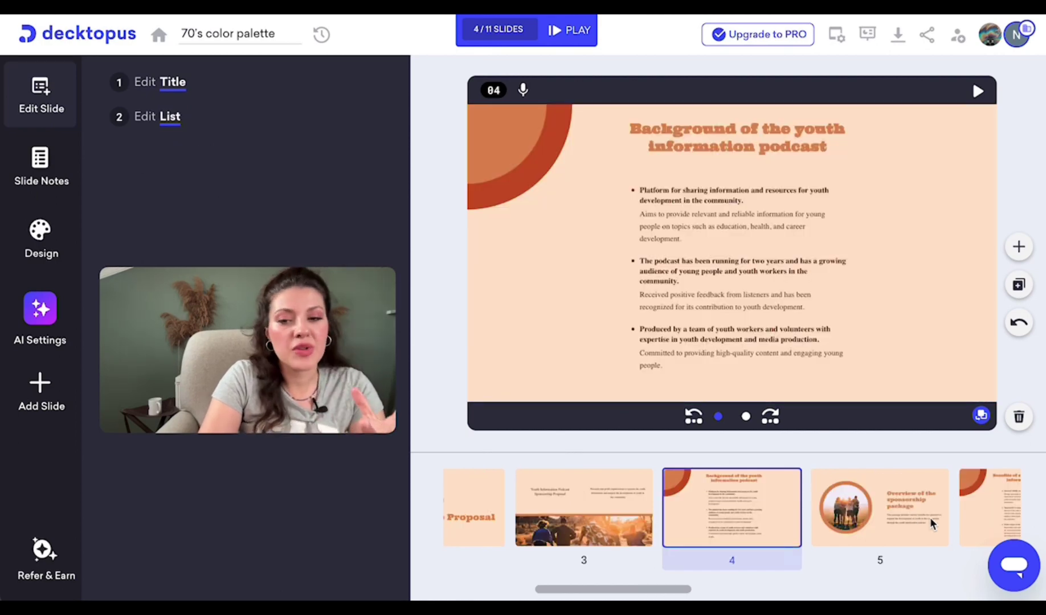
click(914, 520)
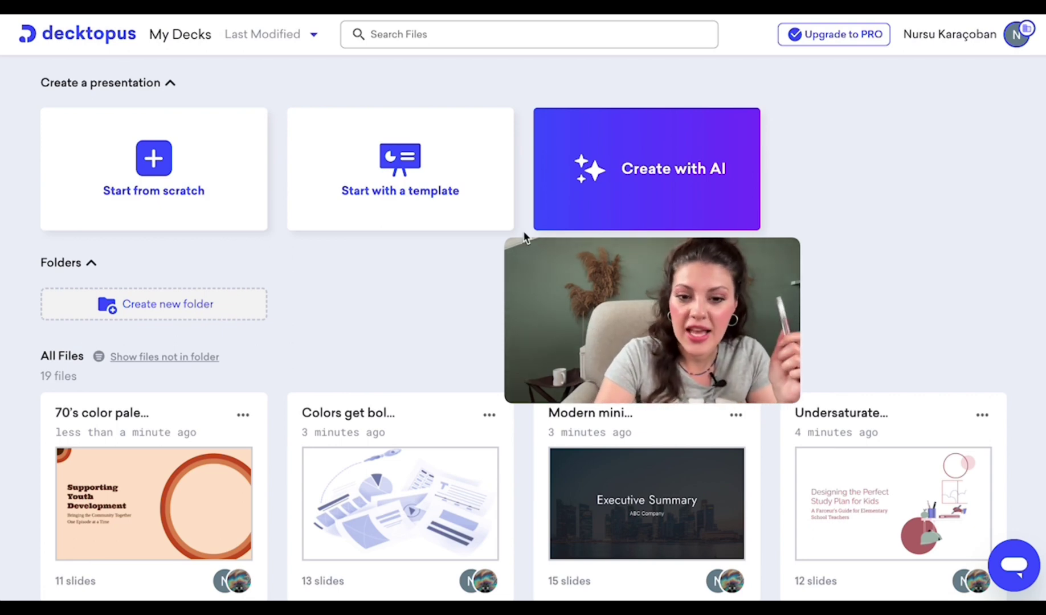
Start a new presentation from the Create with AI card.
click(674, 185)
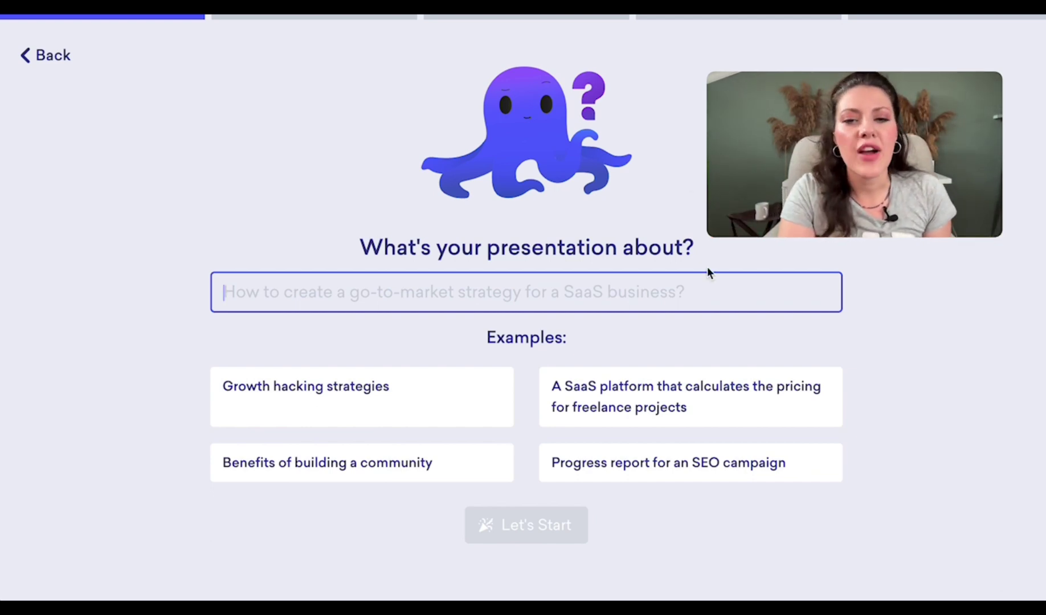
Use the SaaS freelance pricing example as topic and choose project managers as audience.
click(666, 408)
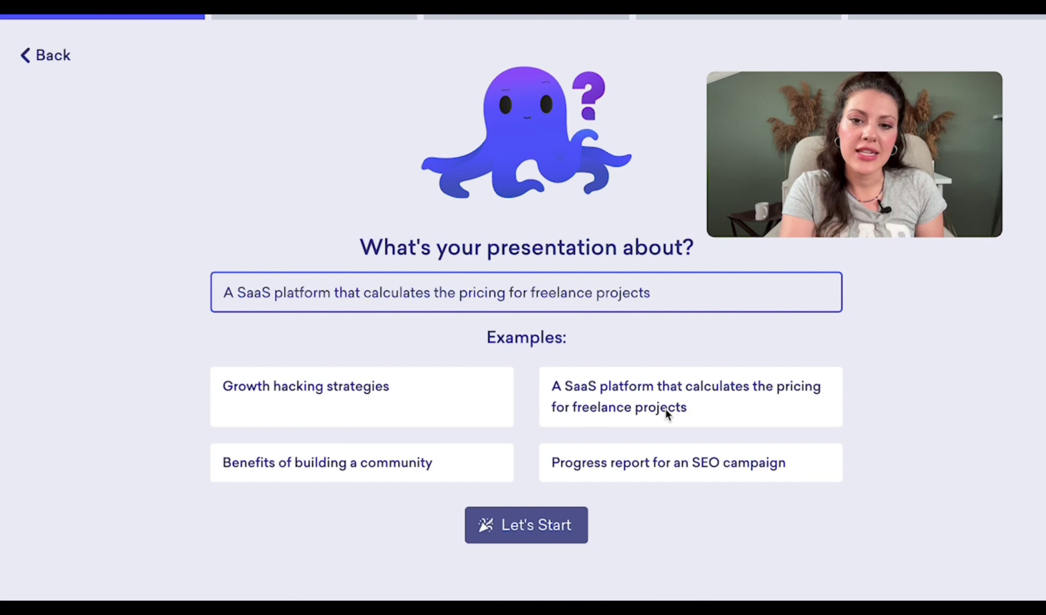
click(534, 526)
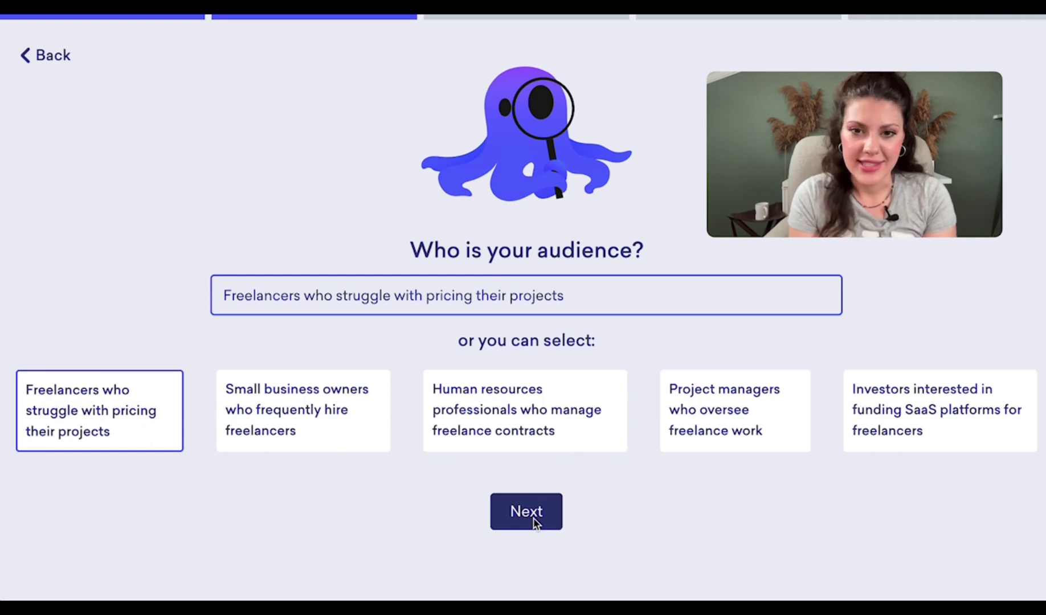
click(742, 412)
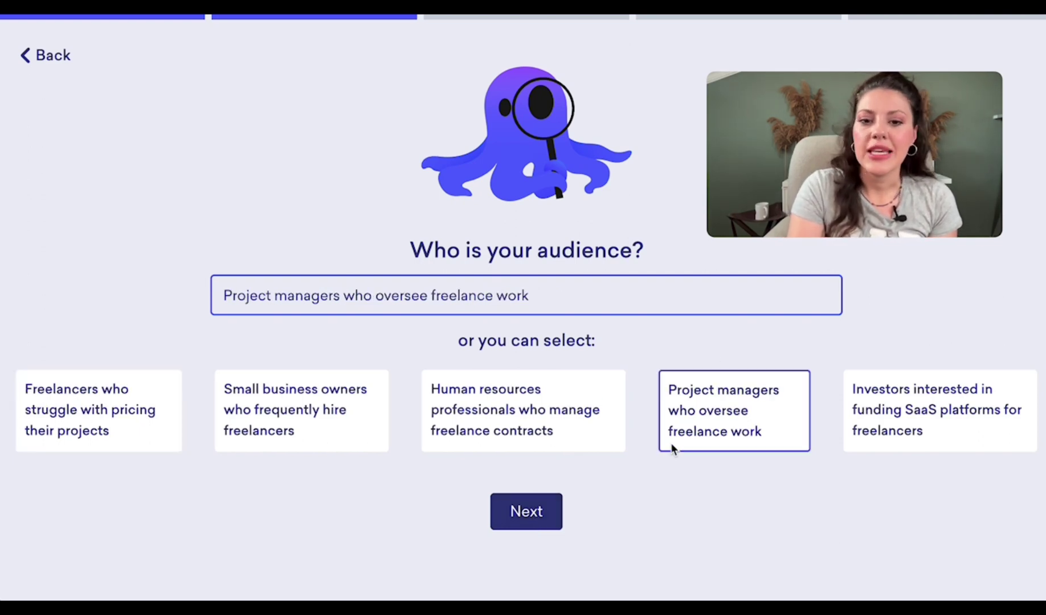
click(510, 515)
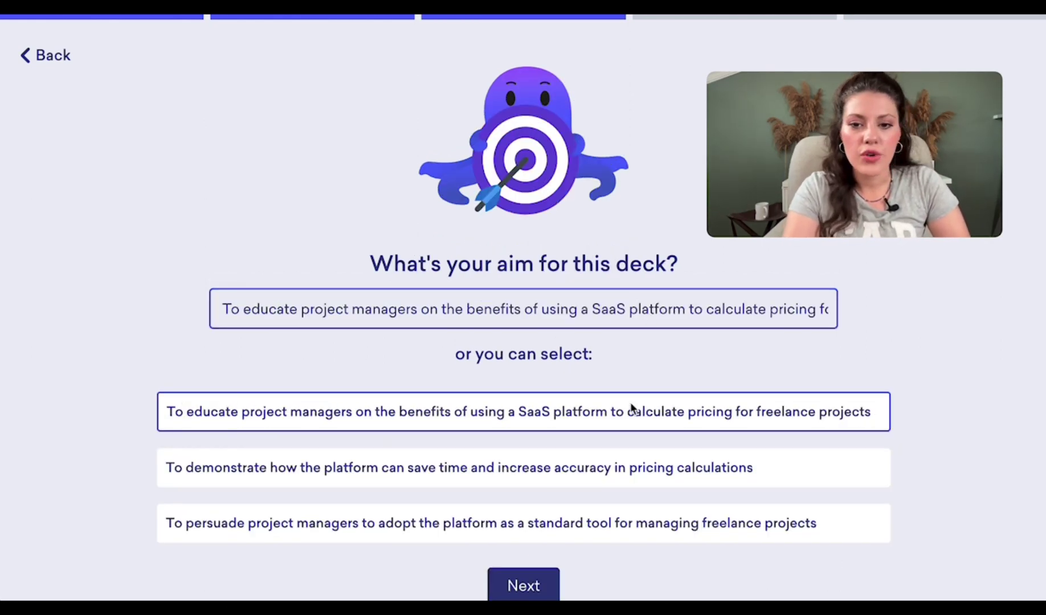
Set the aim to demonstrating time savings and the length to 10 minutes.
click(625, 467)
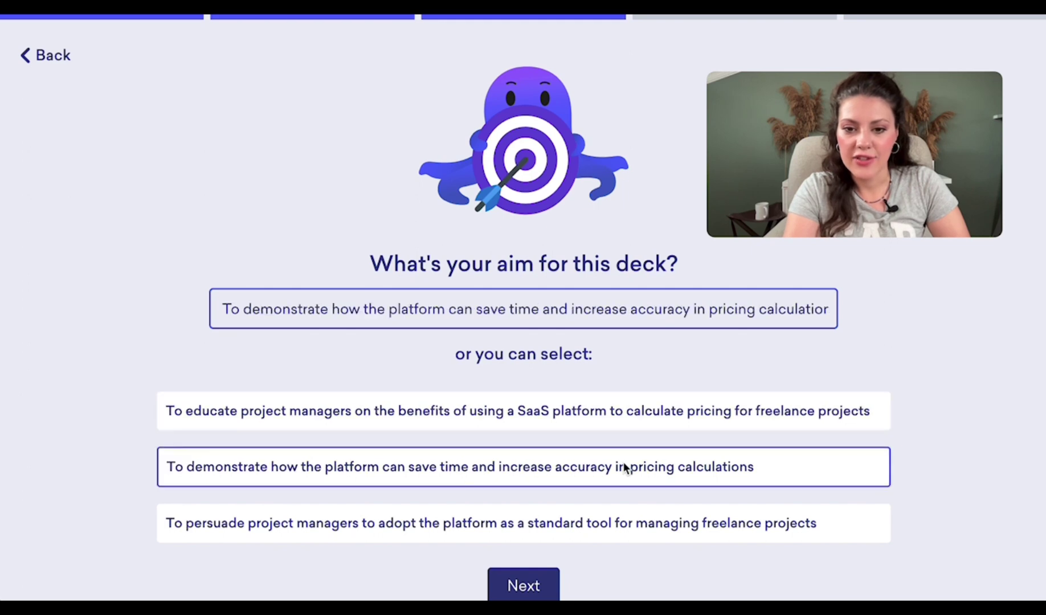
click(526, 582)
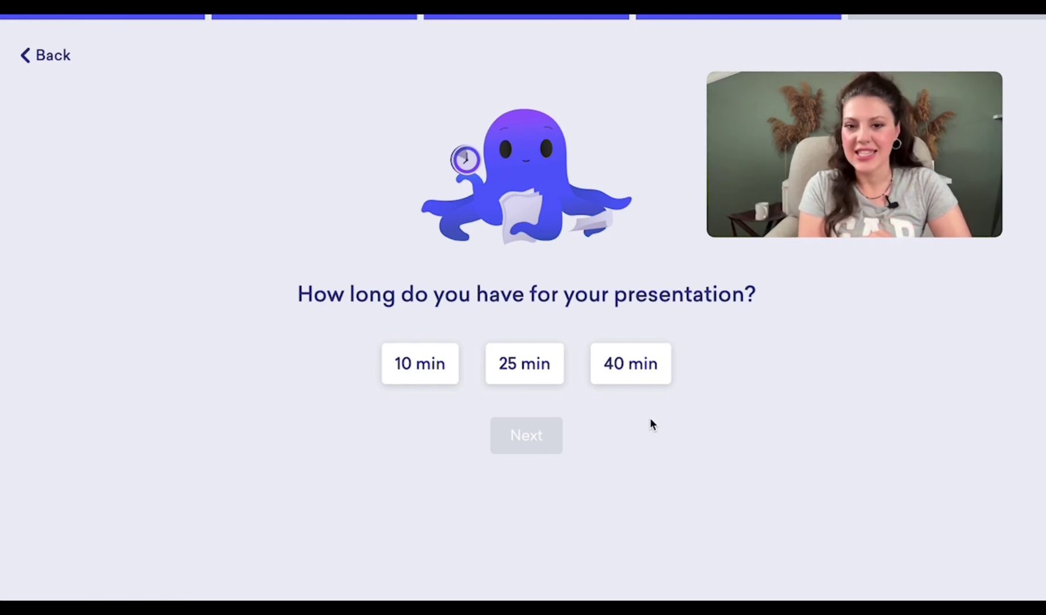
click(432, 366)
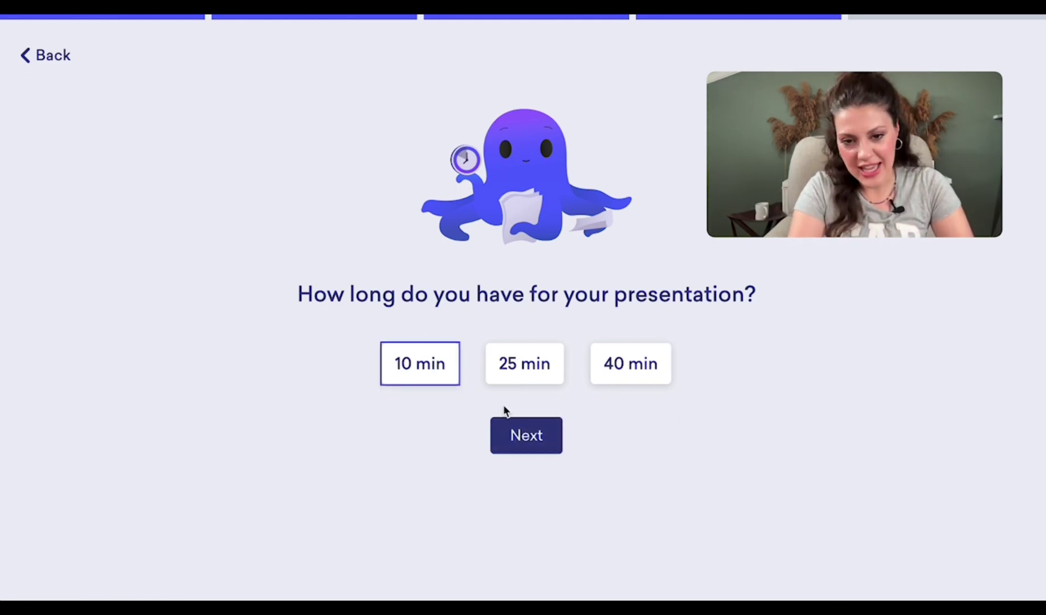
Move past the length question on to template selection.
click(530, 441)
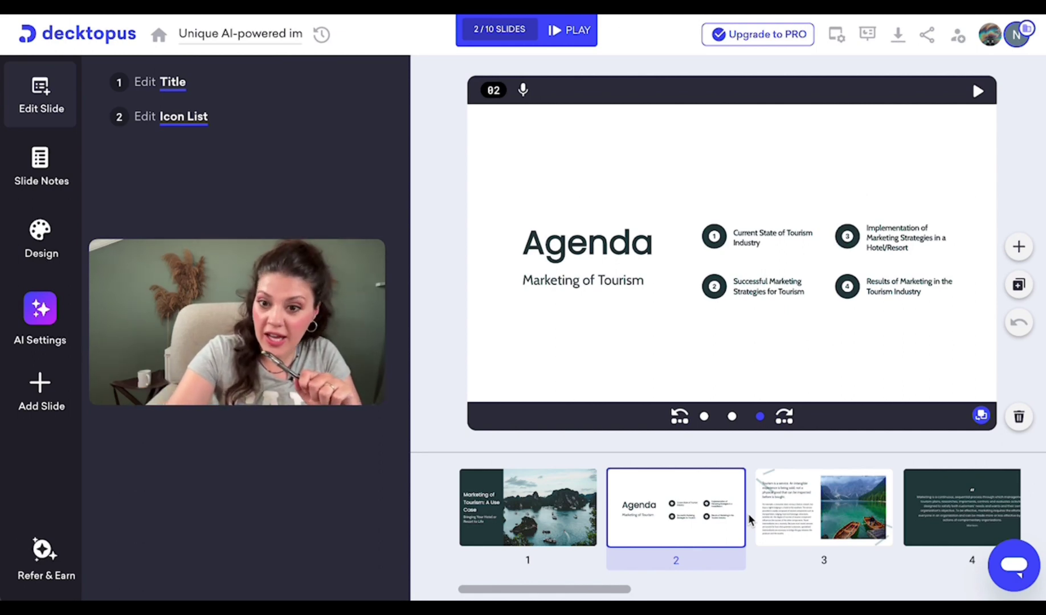
Browse the tourism deck's slide layouts, then view slides 3 and 7.
click(1019, 247)
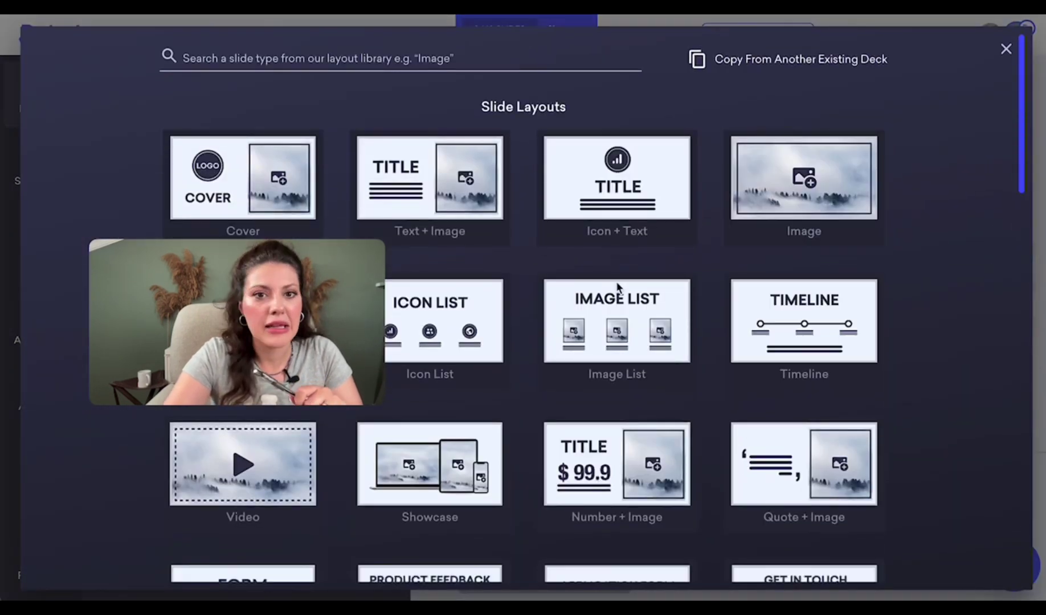
scroll(622, 431, down, 3)
scroll(622, 431, up, 3)
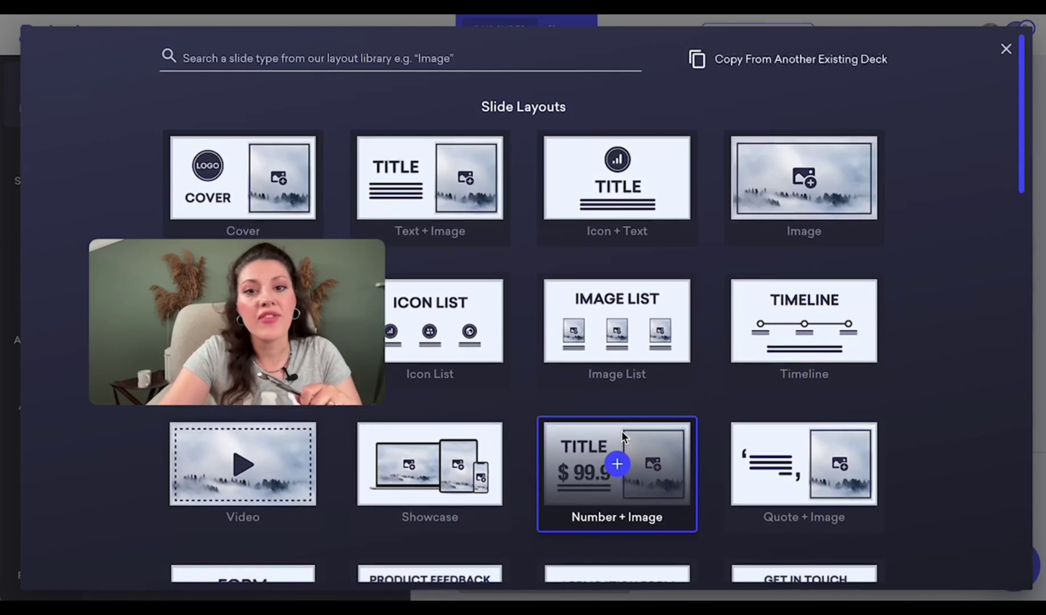
scroll(622, 431, down, 3)
scroll(622, 431, down, 3)
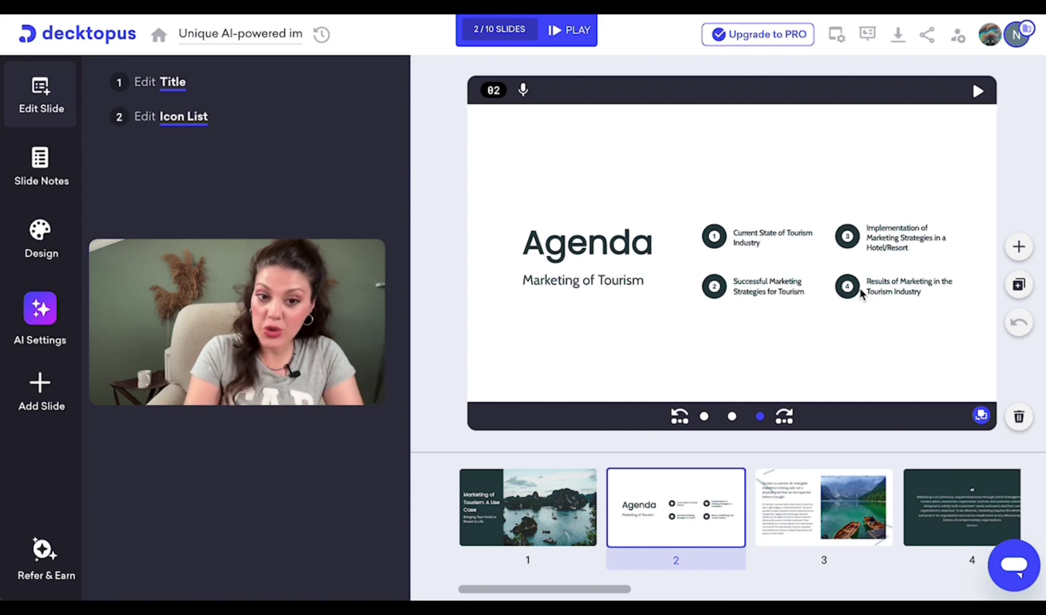
click(805, 523)
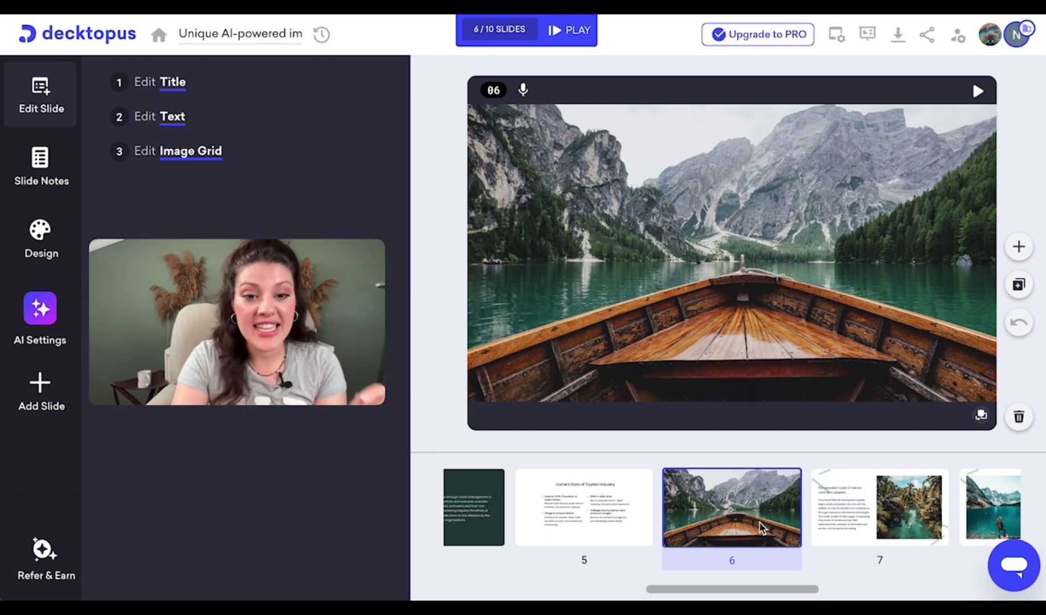
click(881, 495)
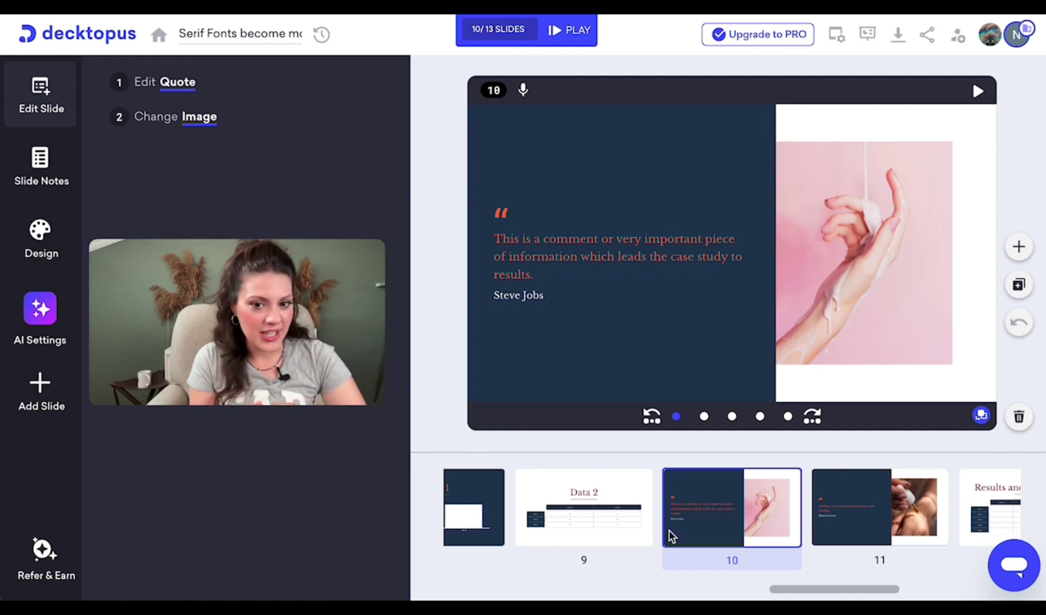
View slides 11–13, then step back through slides 10 and 9 to slide 8's Data 1 chart.
click(863, 517)
click(879, 520)
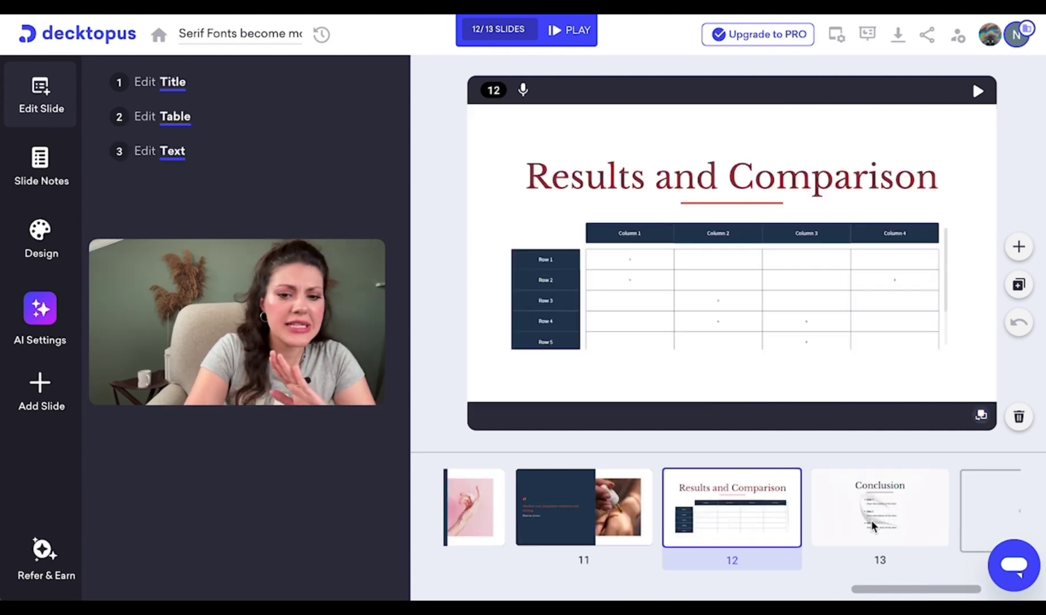
click(871, 521)
scroll(722, 518, left, 3)
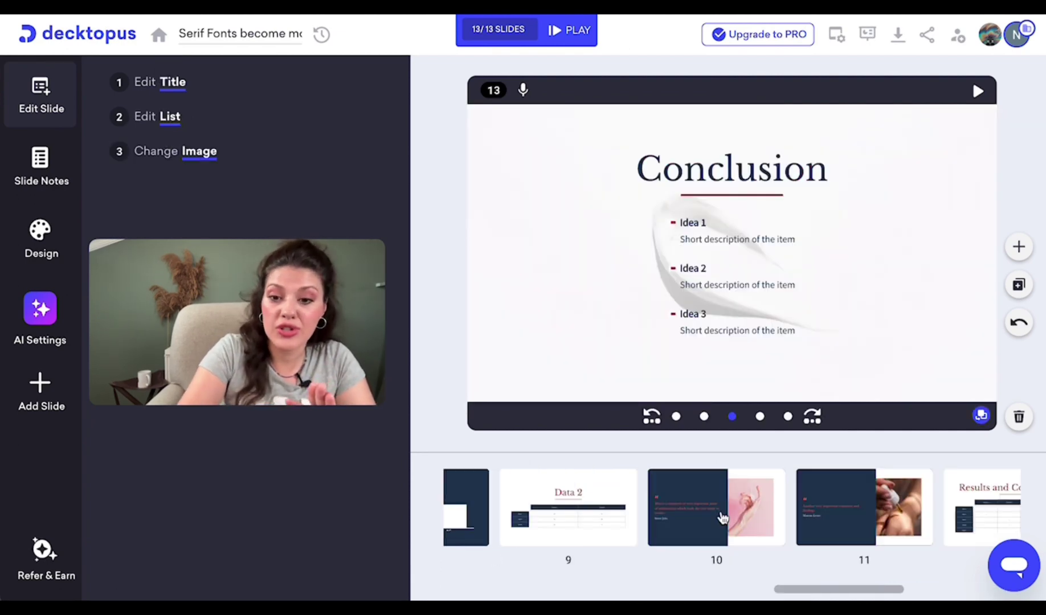
click(722, 517)
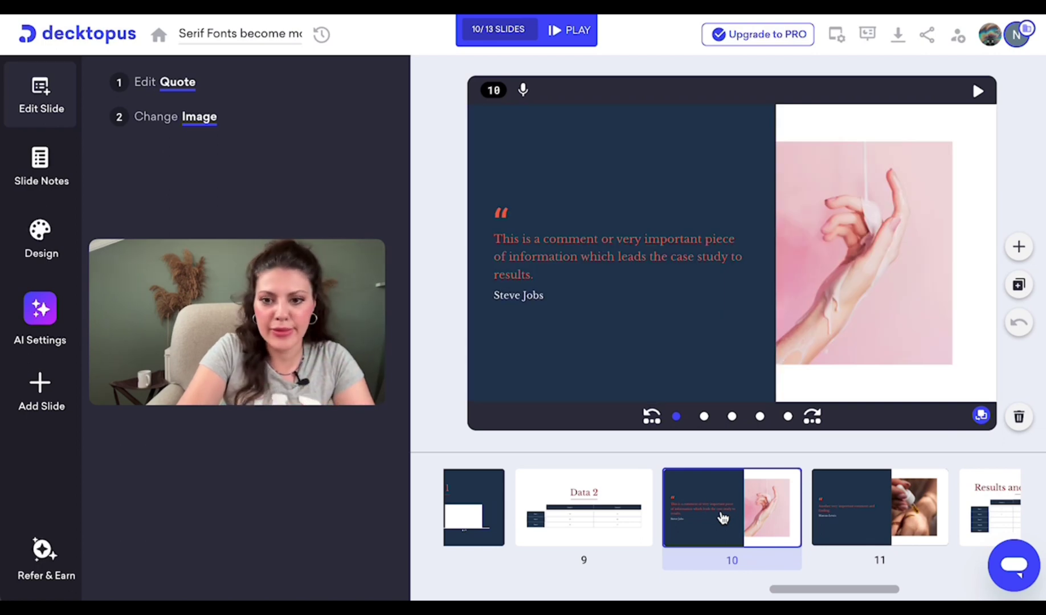
click(620, 519)
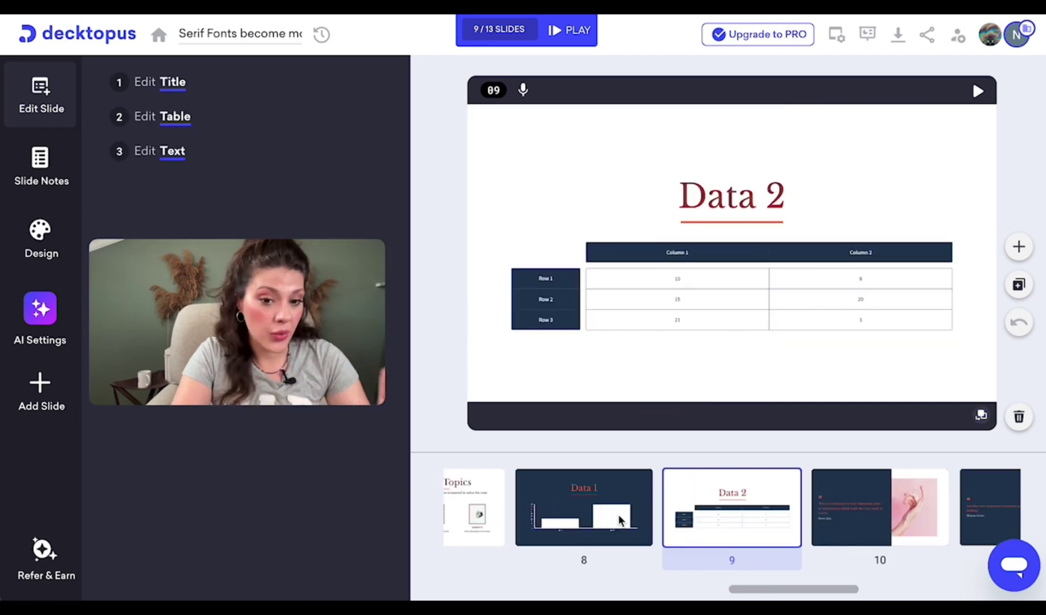
click(583, 516)
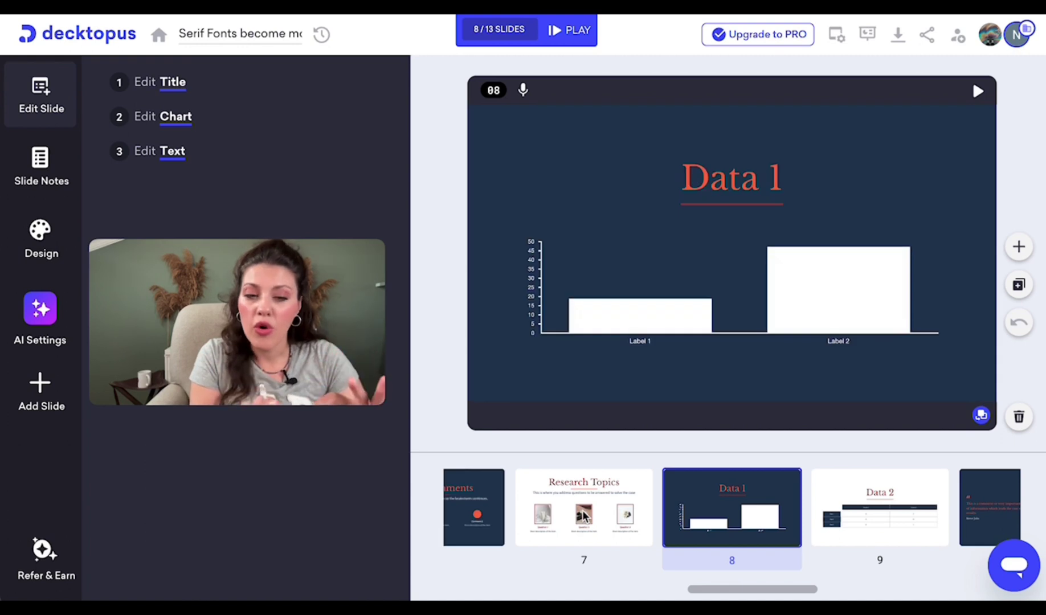